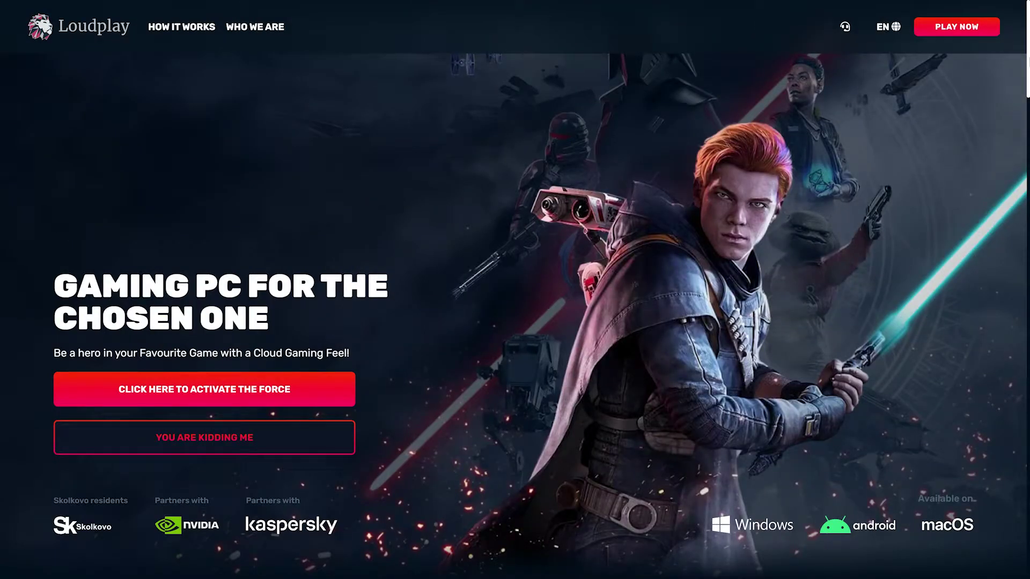
# - Look through the Loudplay homepage, including the hardware specifications, free setup offer and "Got questions?" section
pyautogui.scroll(-10, 515, 289)
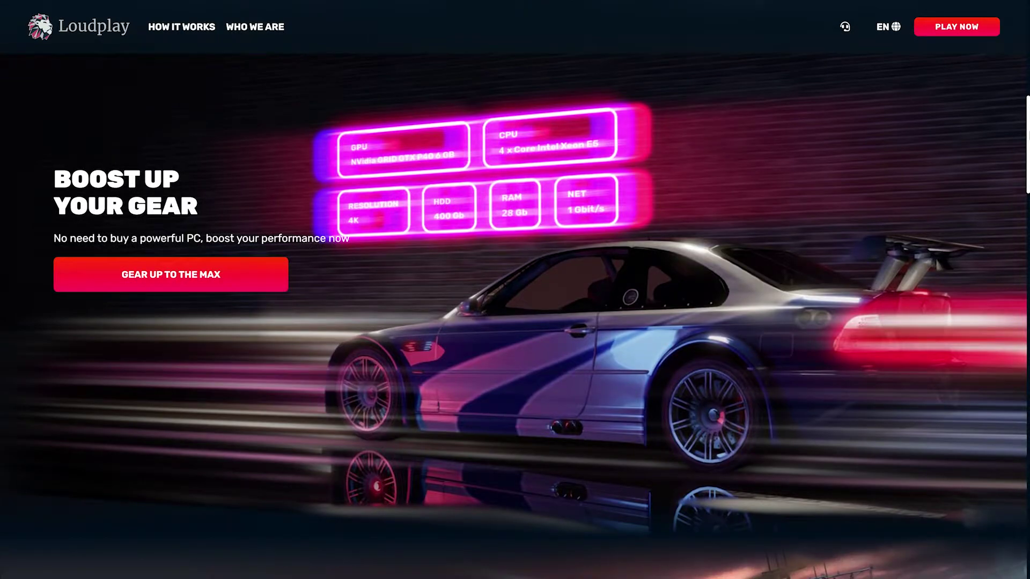
pyautogui.scroll(-10, 1025, 225)
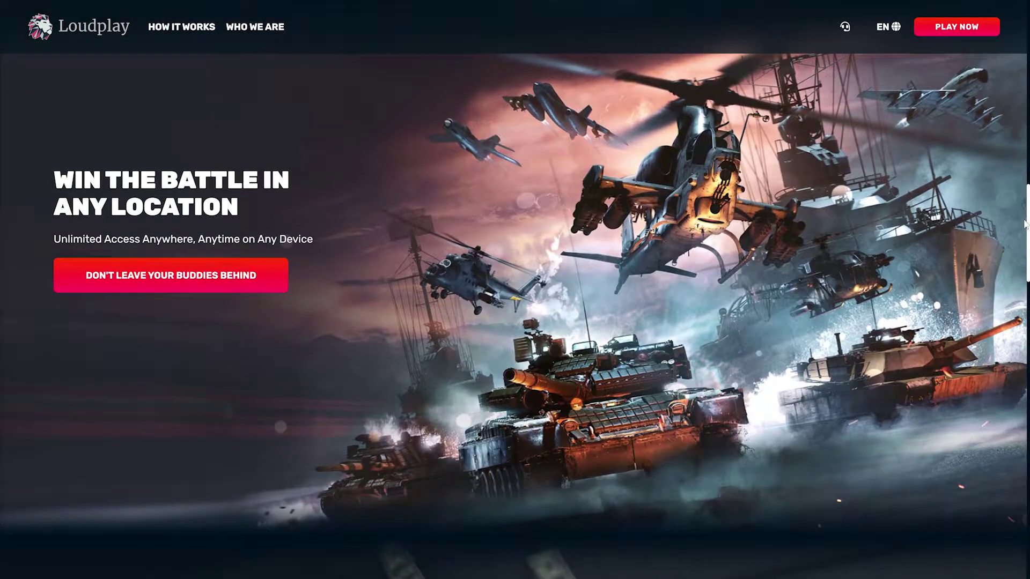
pyautogui.scroll(-10, 1025, 224)
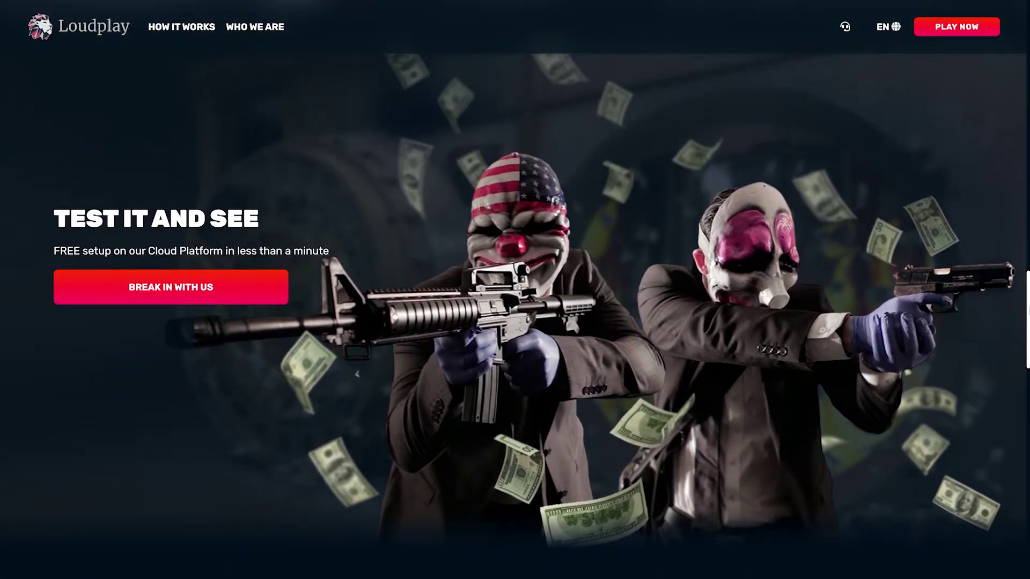
pyautogui.scroll(-10, 515, 290)
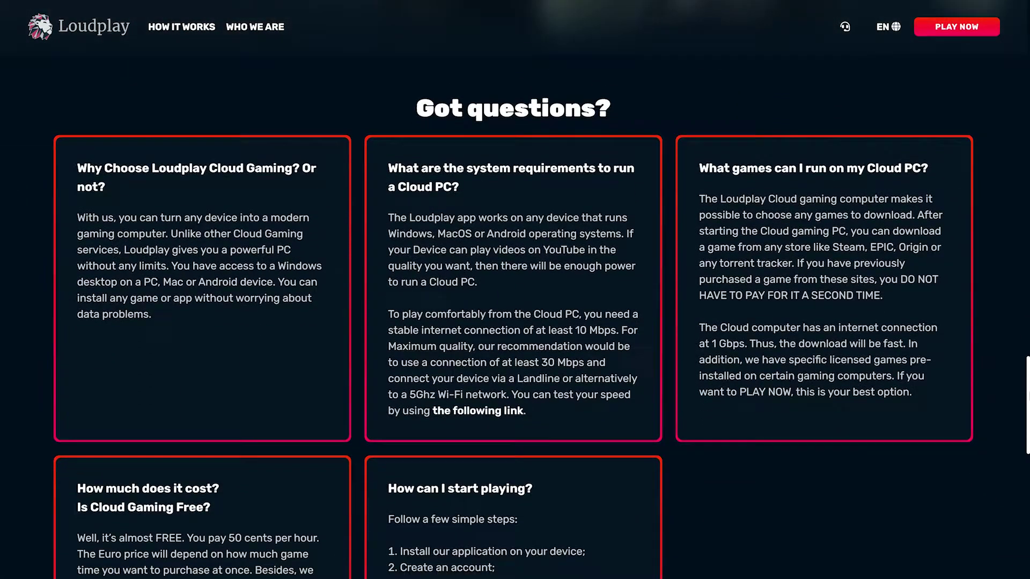
pyautogui.scroll(2, 1028, 411)
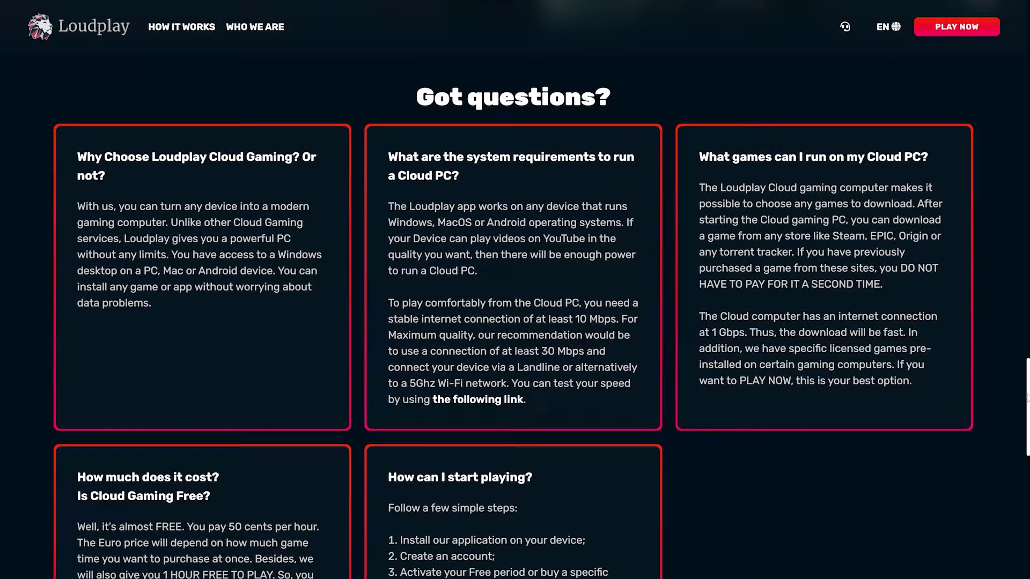
pyautogui.moveTo(1027, 397); pyautogui.dragTo(1028, 520)
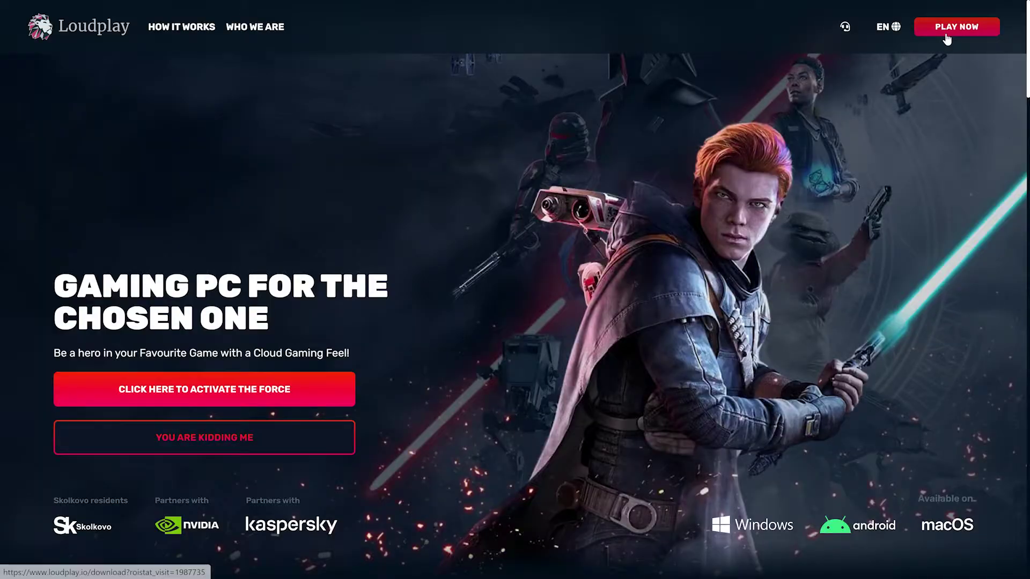
# - Download the Windows version of the Loudplay app and allow it through Windows Defender Firewall on private networks
pyautogui.click(947, 38)
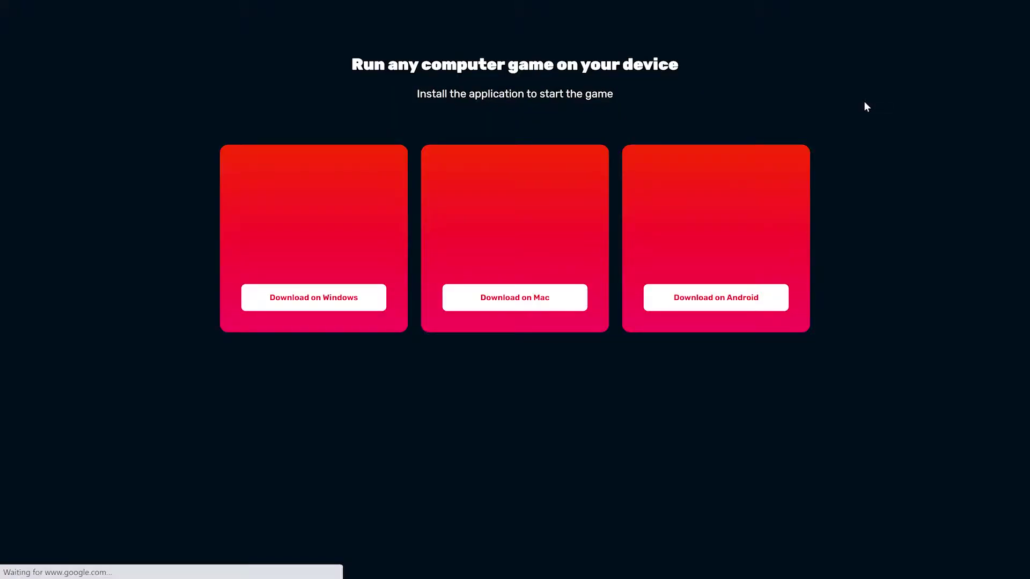
pyautogui.click(286, 306)
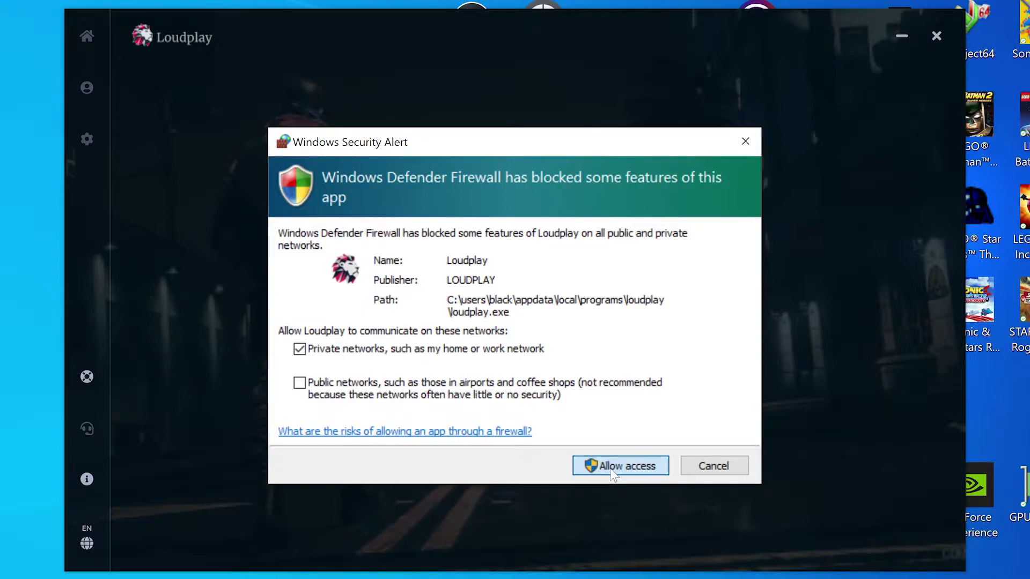
pyautogui.click(615, 472)
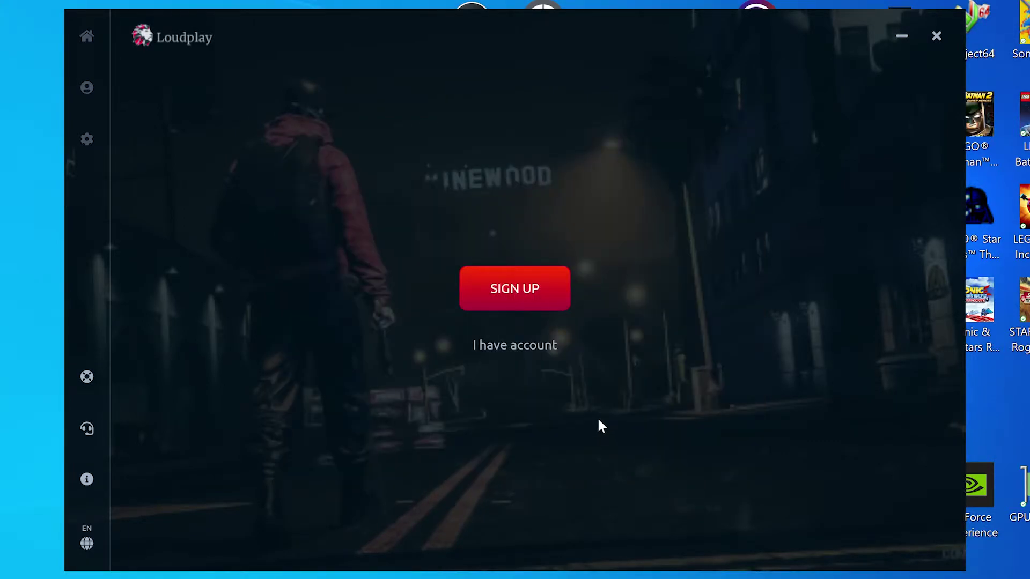
# - Sign up for a Loudplay account, open the launcher from the browser, and accept the user agreement
pyautogui.click(548, 286)
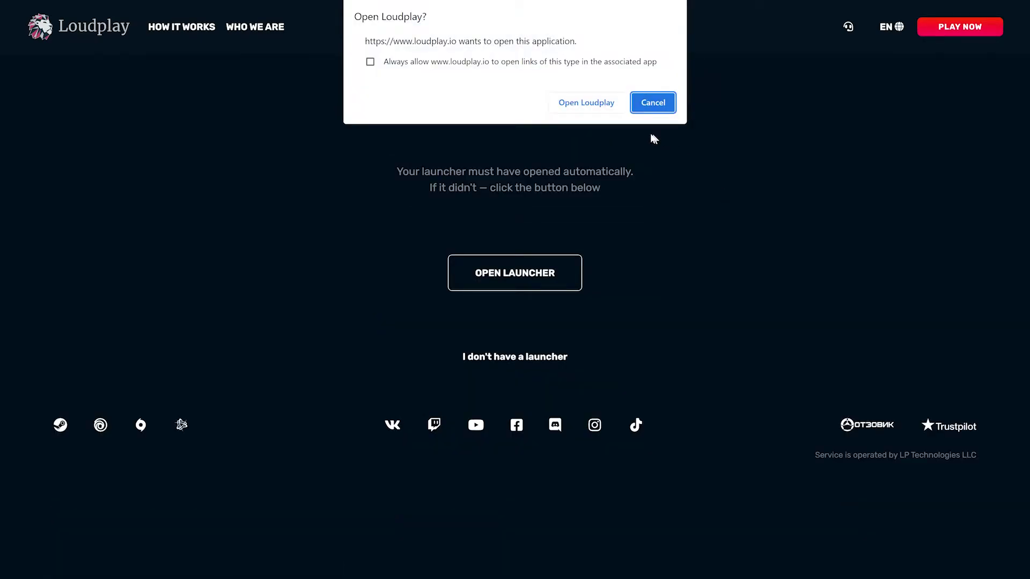
pyautogui.click(608, 107)
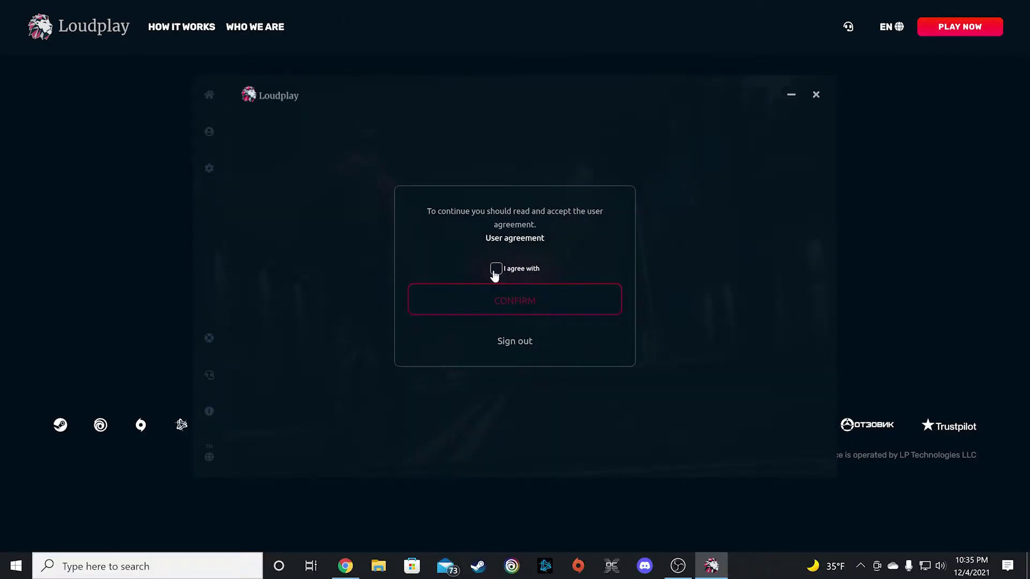
pyautogui.click(495, 270)
pyautogui.click(508, 303)
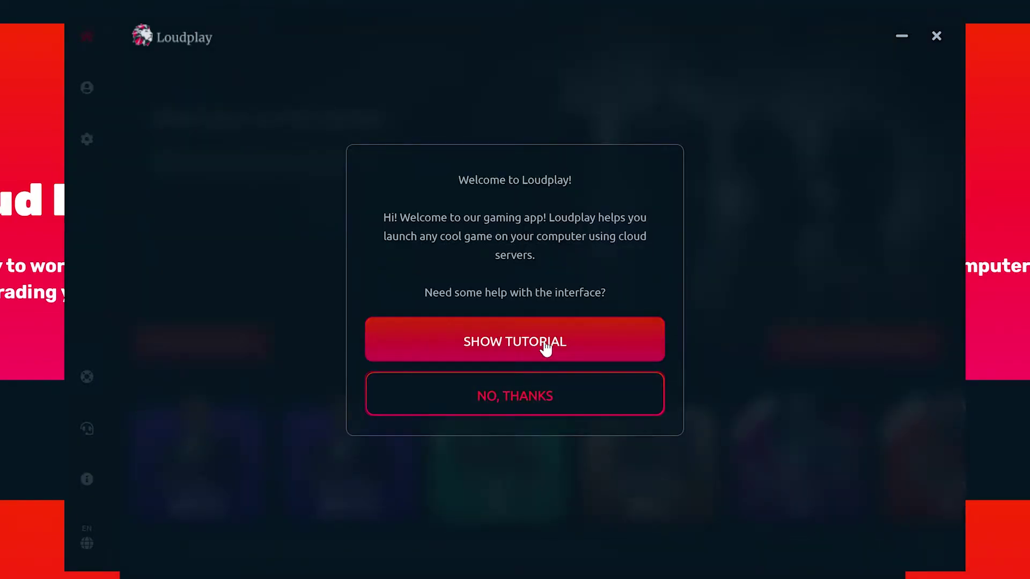
# - Go through the interface tutorial tips on starting the PC, free-to-play games, licensed games and gaming time
pyautogui.click(546, 349)
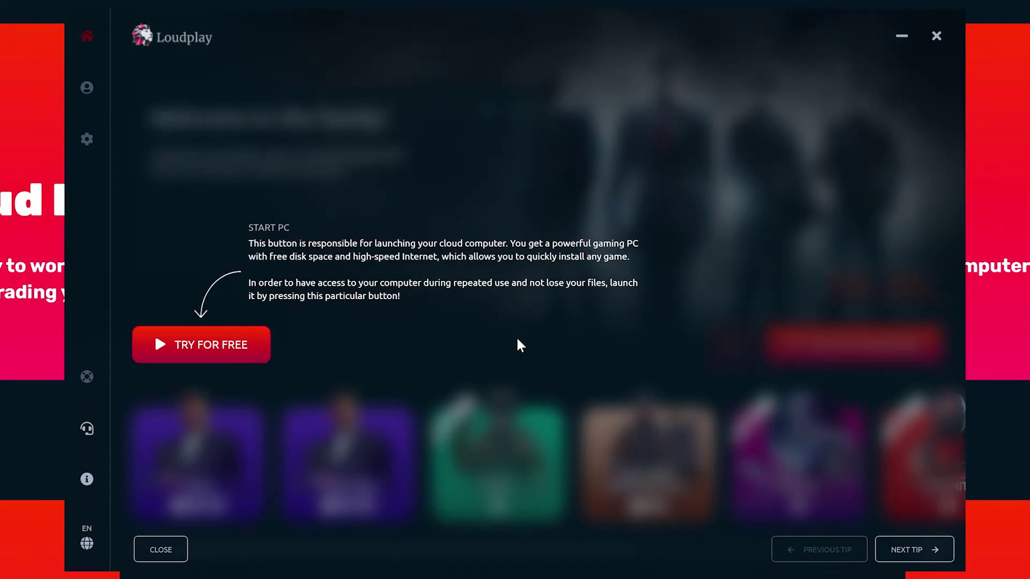
pyautogui.click(919, 548)
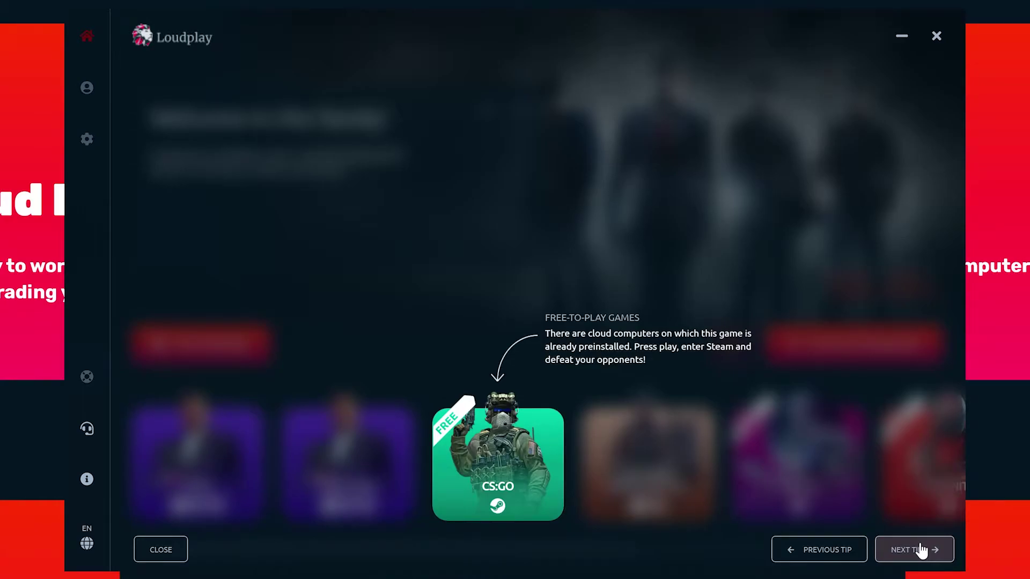
pyautogui.click(921, 550)
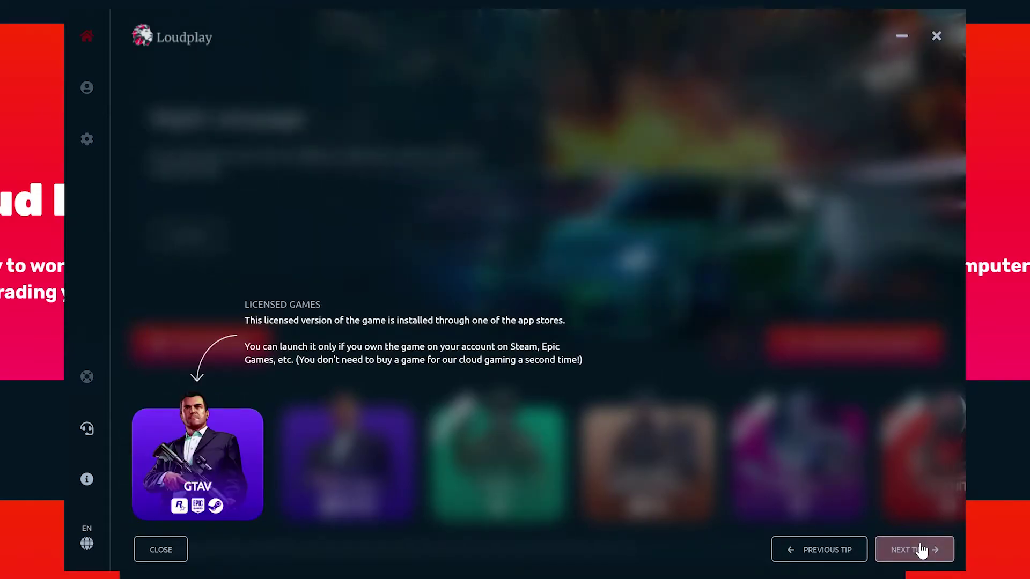
pyautogui.click(920, 550)
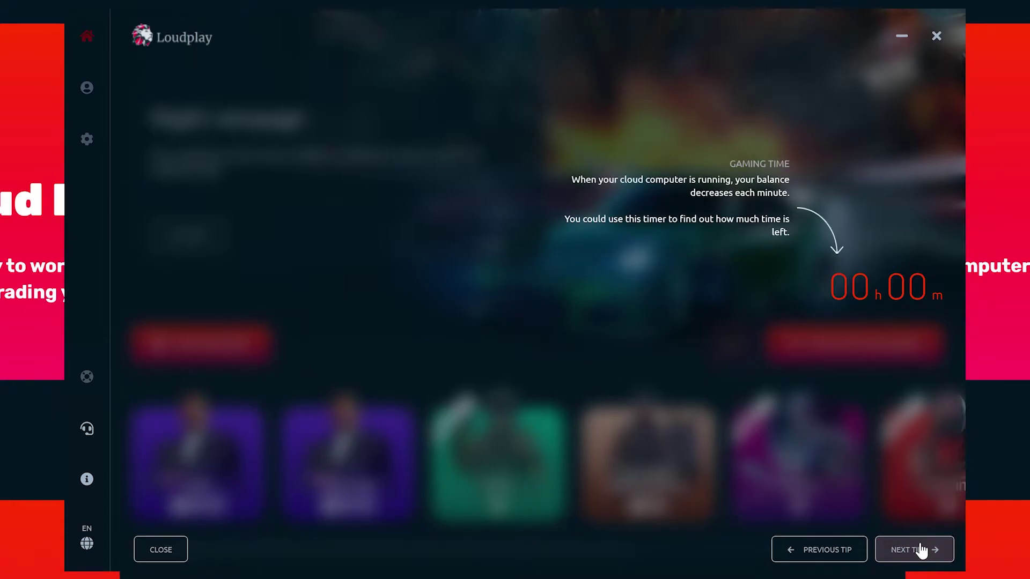
pyautogui.click(920, 550)
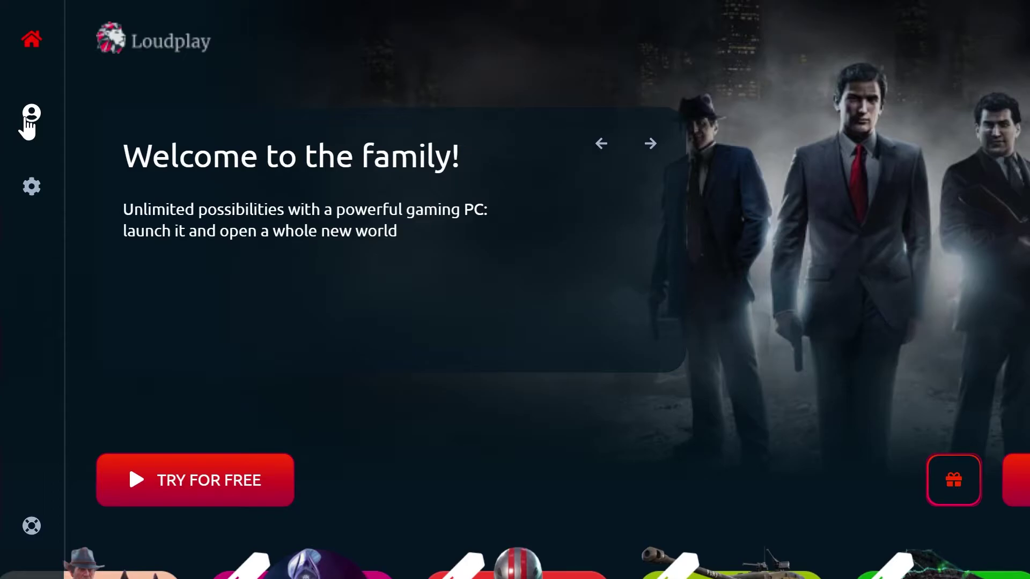
# - View the account's subscription options and payment settings
pyautogui.click(26, 119)
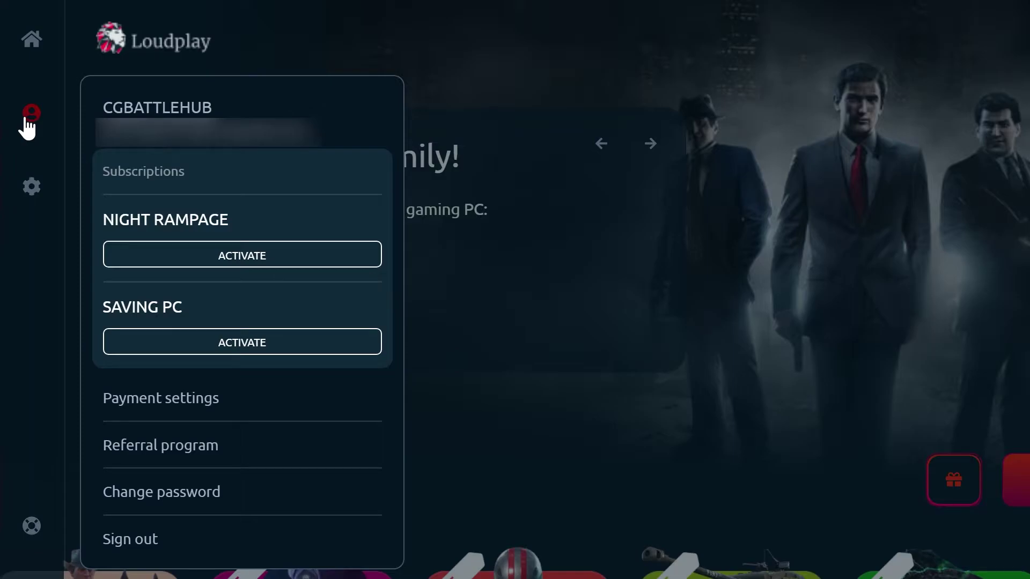
pyautogui.click(161, 398)
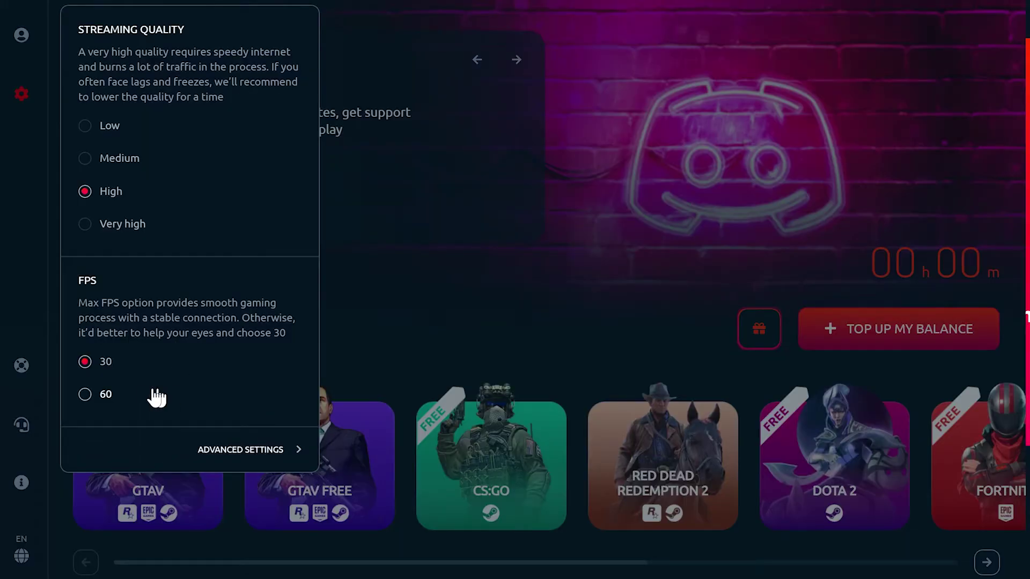
# - Set the streaming FPS to 60 and raise the bitrate to its maximum in the advanced video settings
pyautogui.click(110, 398)
pyautogui.click(214, 455)
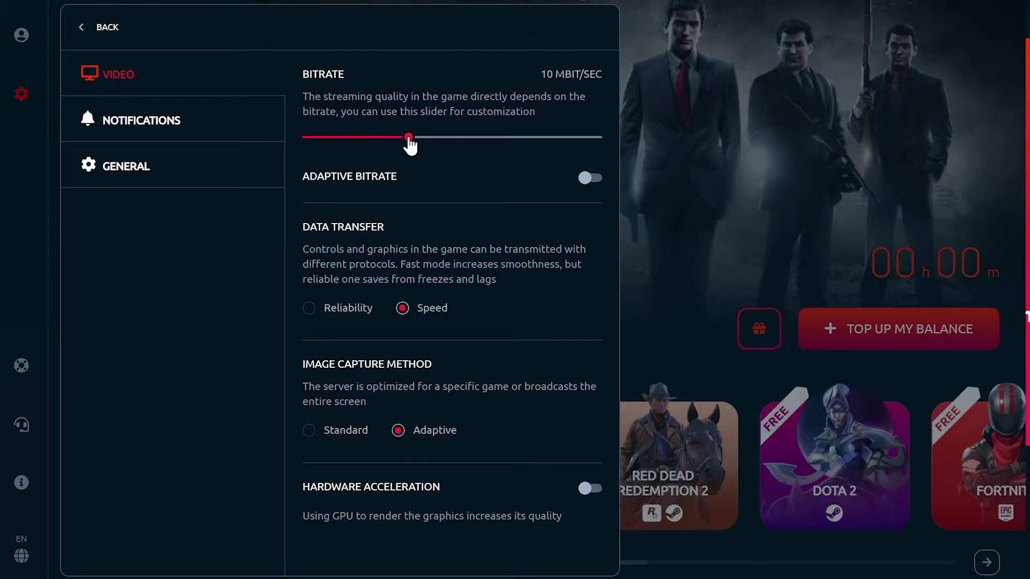
pyautogui.moveTo(409, 140); pyautogui.dragTo(599, 146)
pyautogui.click(111, 128)
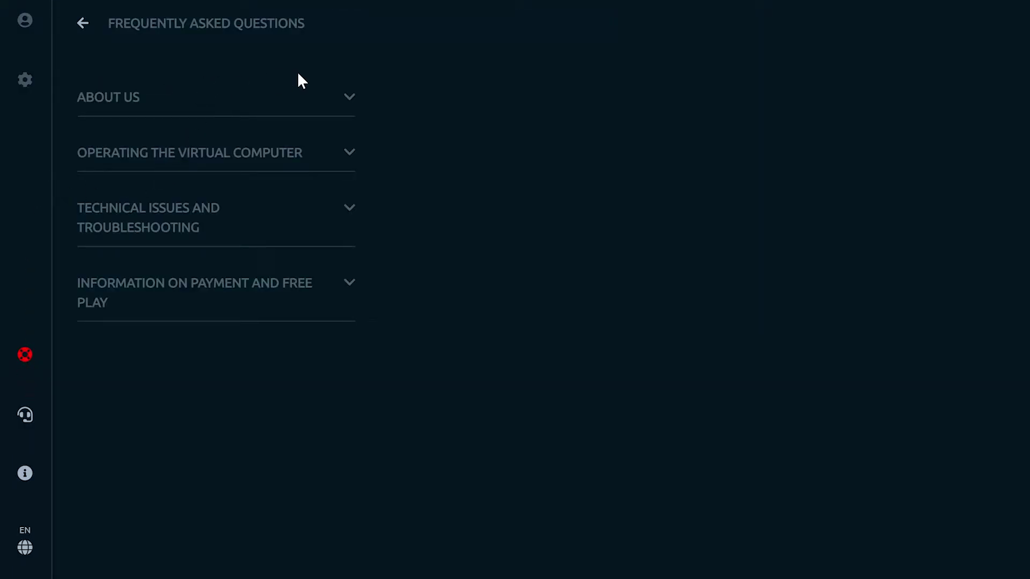
# - Browse the FAQ topics About Us and Operating the Virtual Computer, and check the support and app version information
pyautogui.click(300, 93)
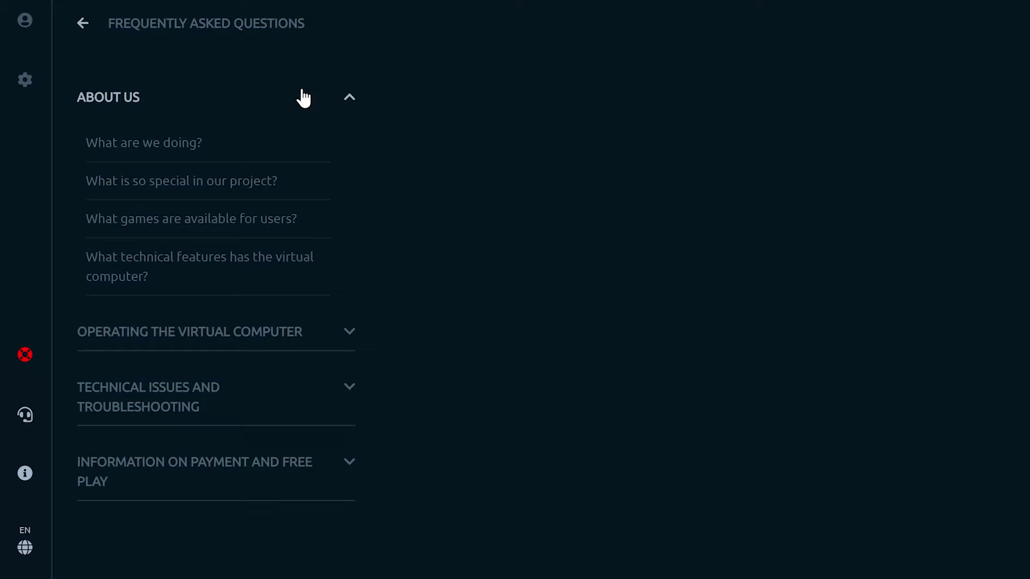
pyautogui.click(303, 97)
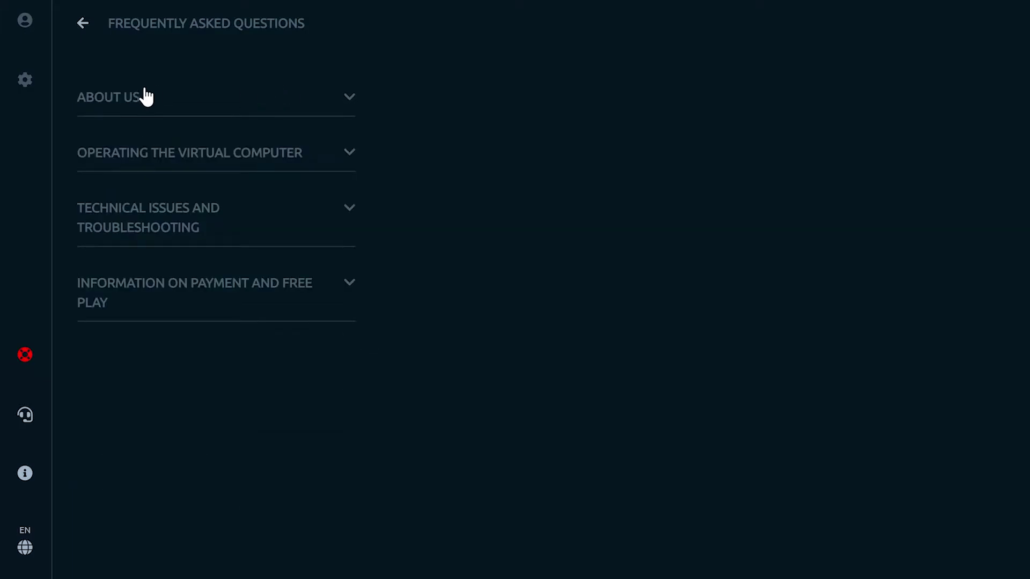
pyautogui.click(218, 171)
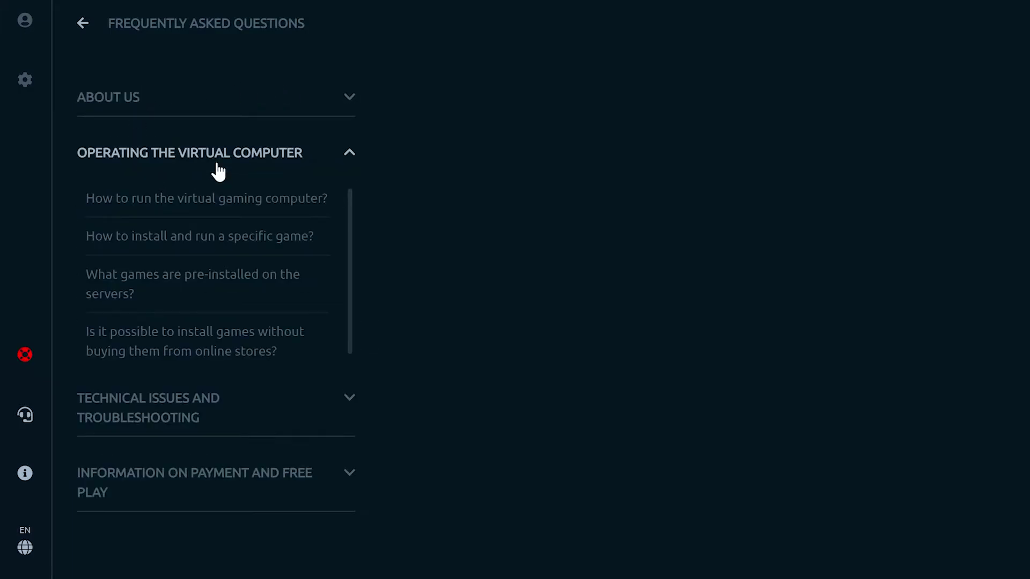
pyautogui.click(219, 172)
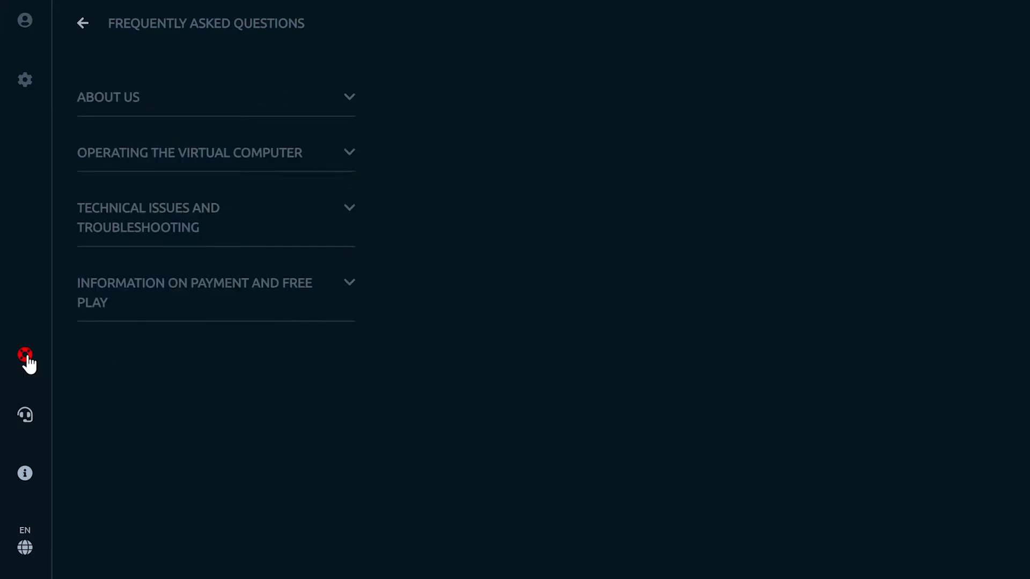
pyautogui.click(25, 414)
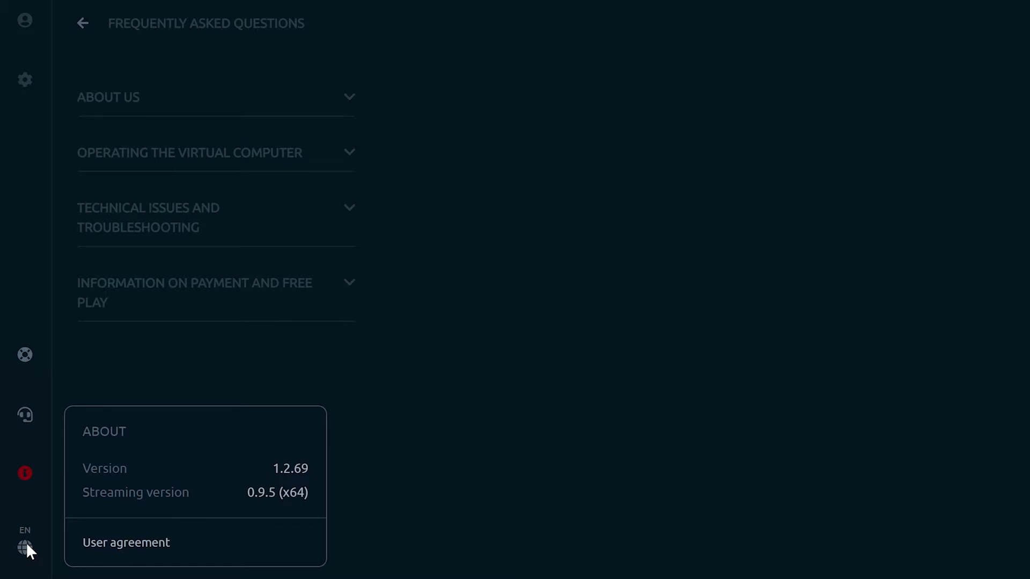
pyautogui.click(28, 390)
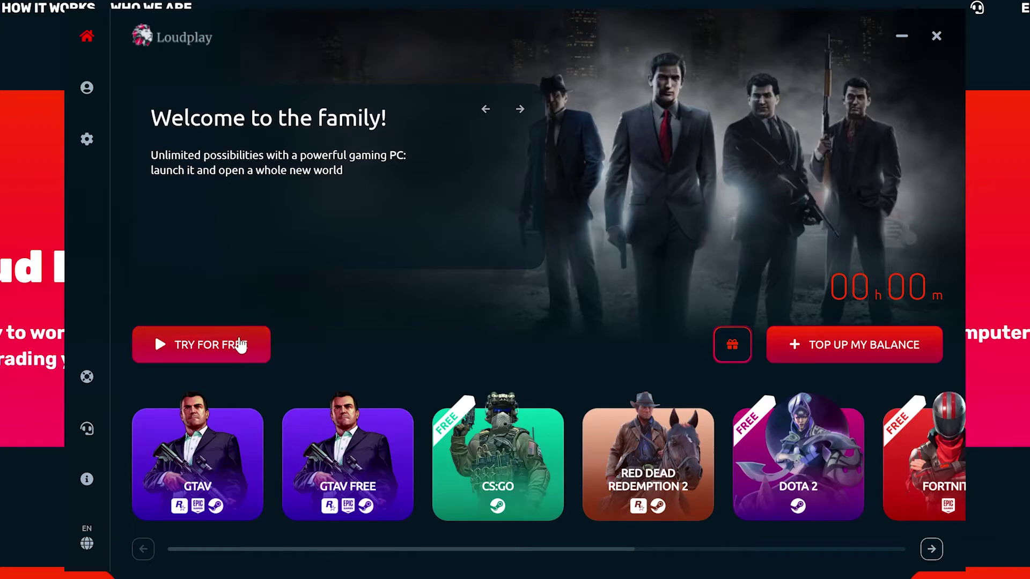
# - Claim the free first hour of gaming and start the cloud gaming PC
pyautogui.click(239, 345)
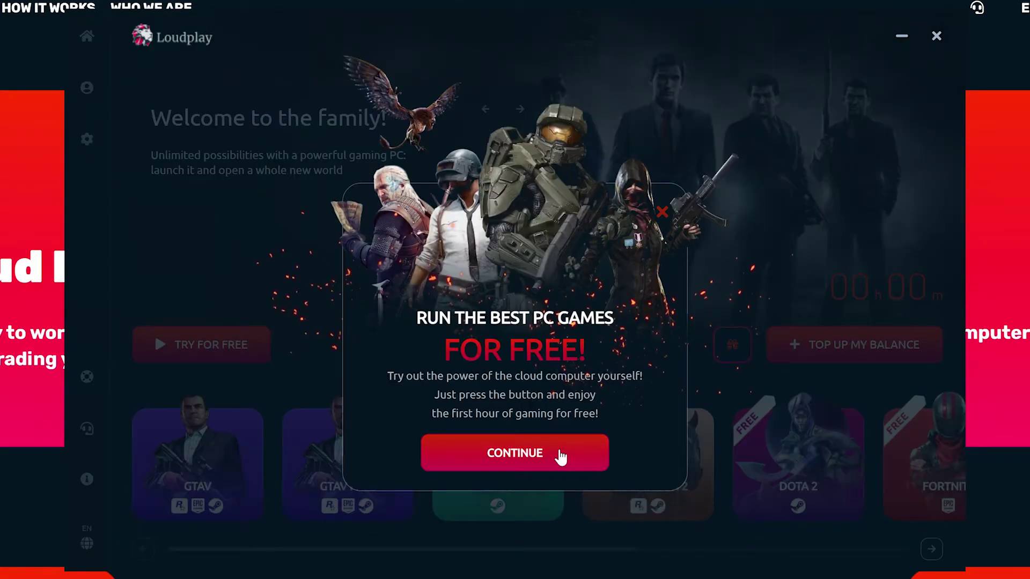
pyautogui.click(560, 454)
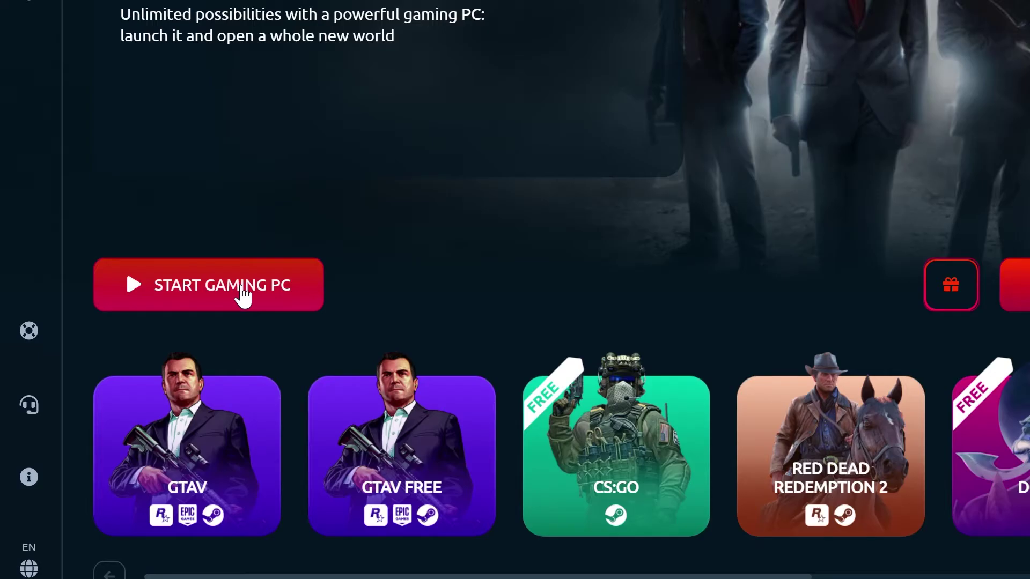
pyautogui.click(242, 290)
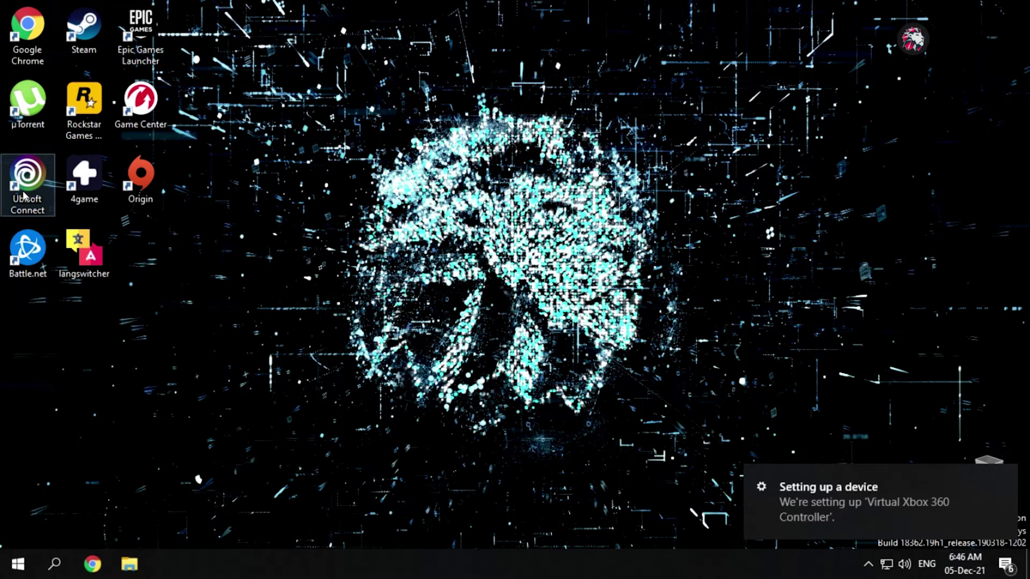
# - Examine the preinstalled game launchers on the cloud desktop and display the hot keys list
pyautogui.click(24, 196)
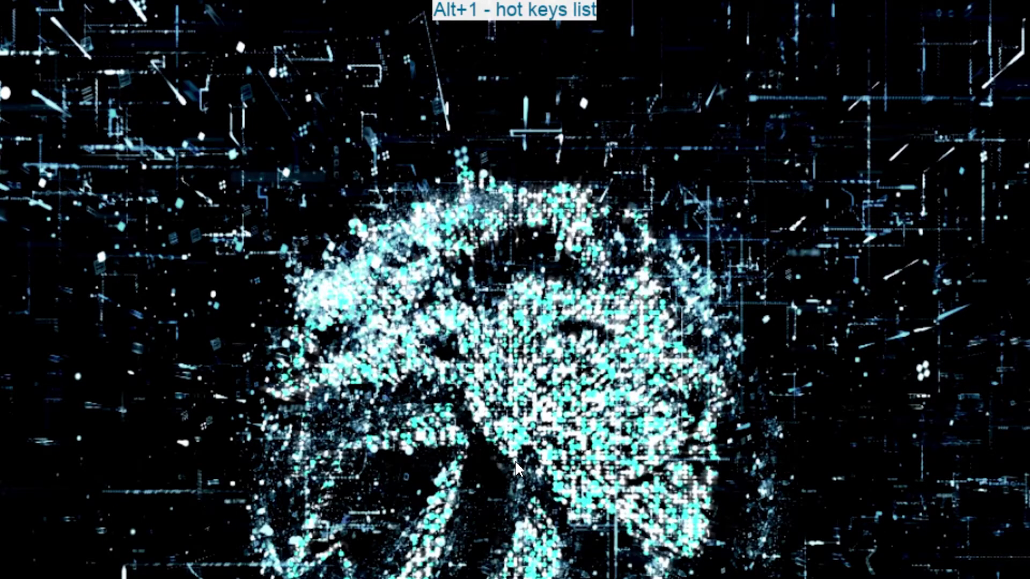
pyautogui.hotkey('alt', '1')
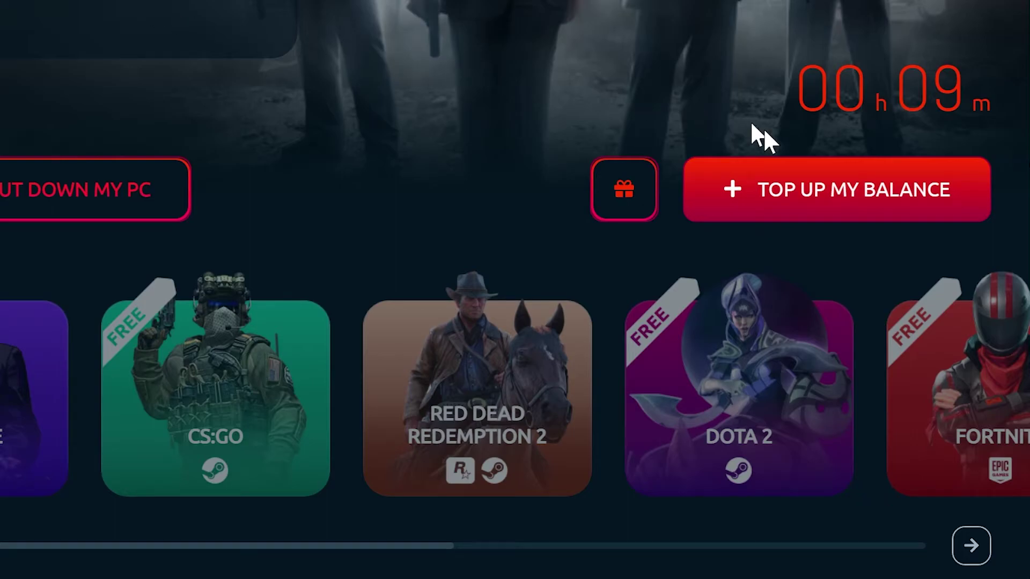
# - Add 10 hours of gaming time to the account balance and close the payment confirmation
pyautogui.click(838, 199)
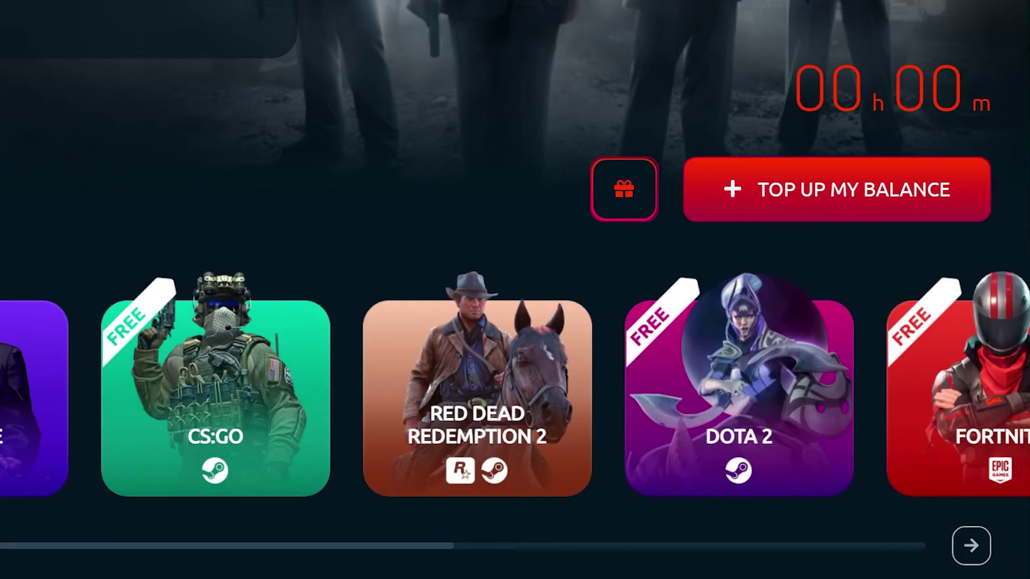
pyautogui.click(615, 210)
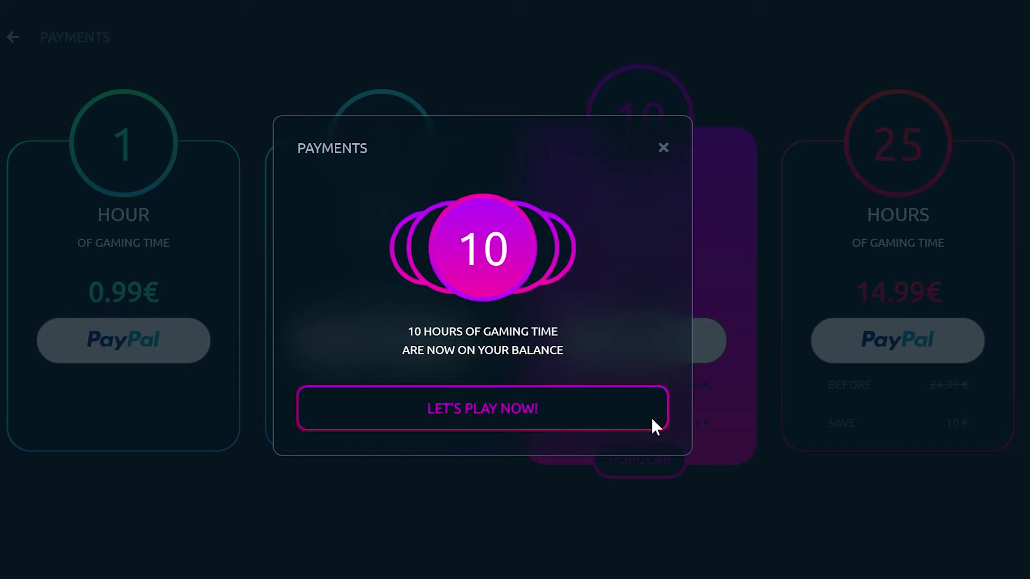
pyautogui.click(570, 411)
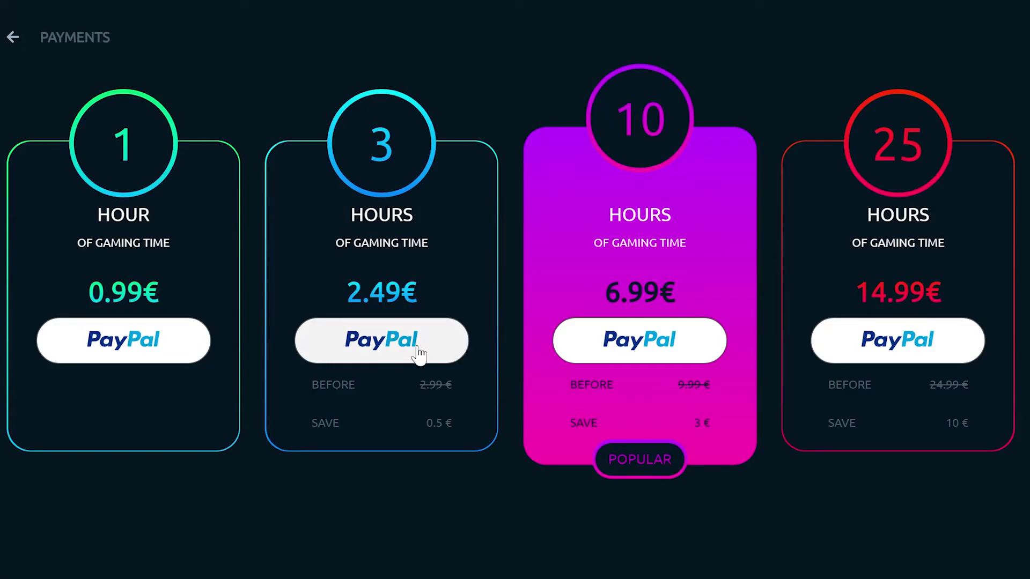
# - Leave the payment plans and restart the cloud PC by shutting it down and starting it again
pyautogui.click(15, 38)
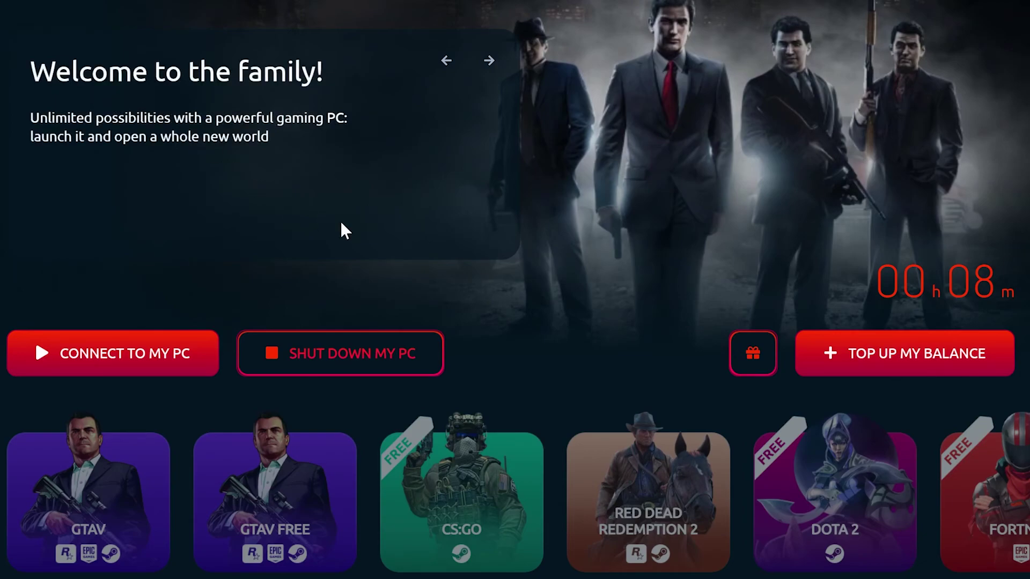
pyautogui.click(386, 361)
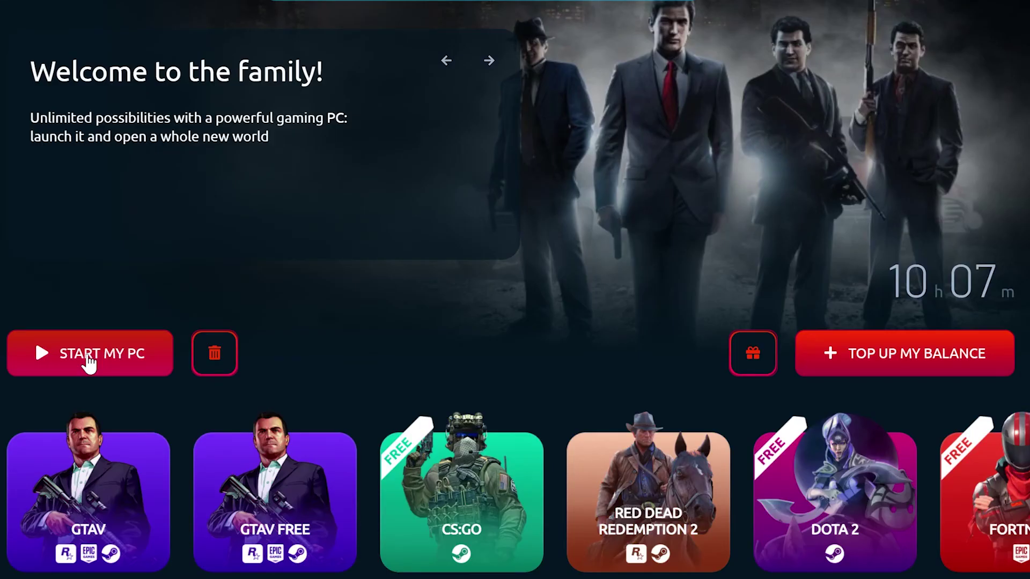
pyautogui.click(87, 356)
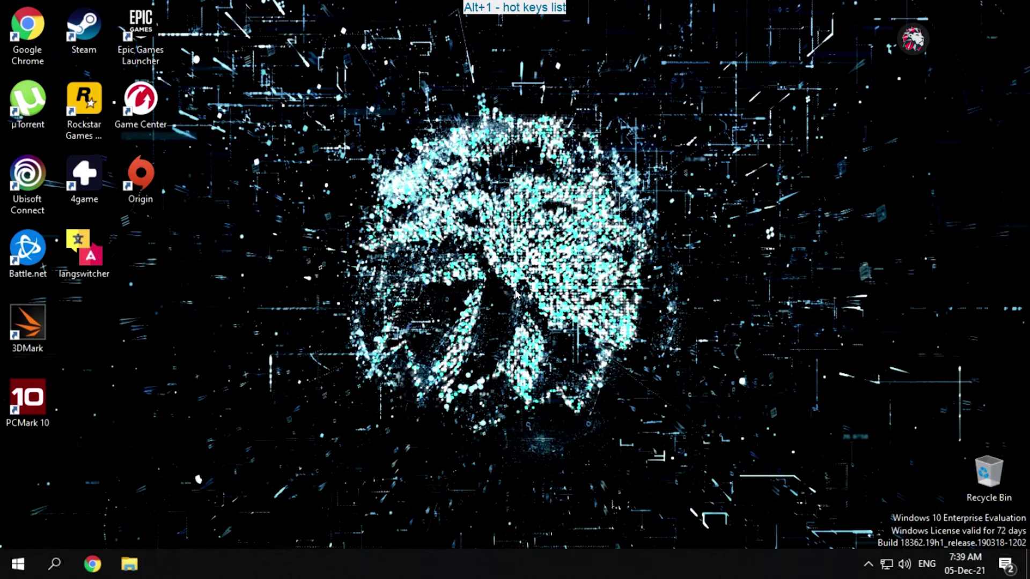
# - Leave the cloud desktop, dismiss the session-stop notice and shut down the cloud PC
pyautogui.hotkey('alt', '1')
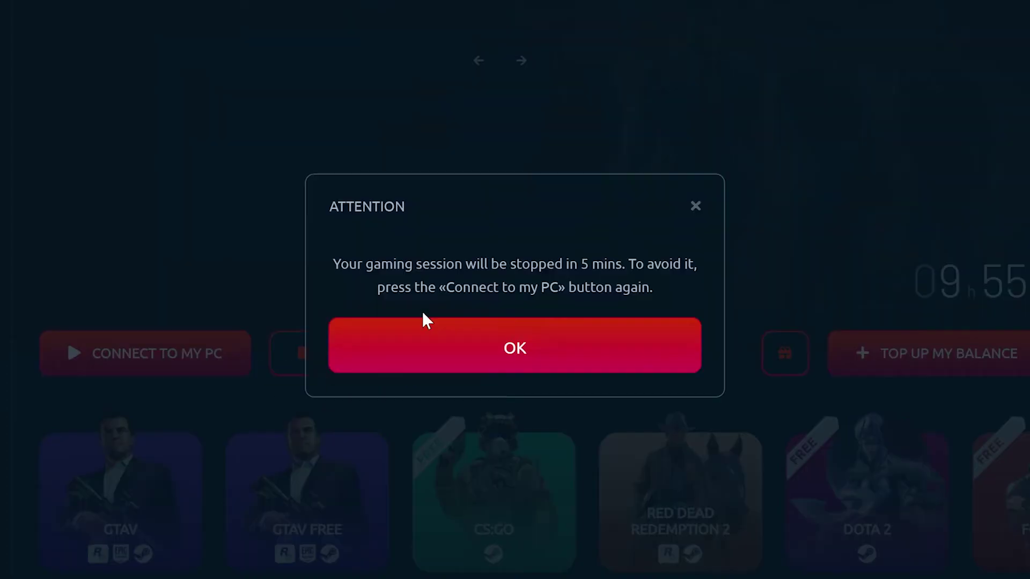
pyautogui.click(544, 346)
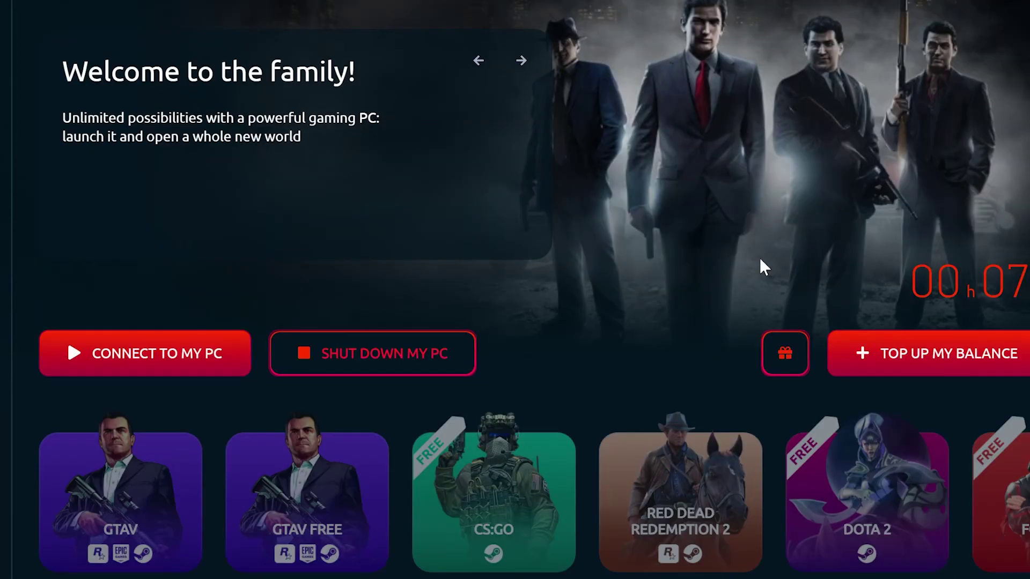
pyautogui.click(417, 359)
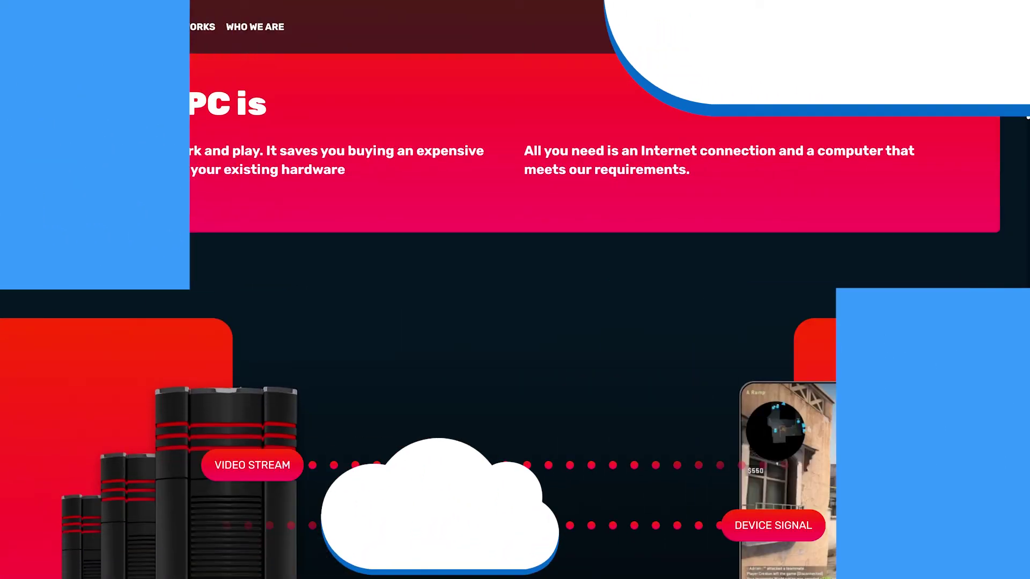
# - Examine the Loudplay website's explanation of the cloud PC, including its streaming, server equipment, video encoding and adaptive bitrate
pyautogui.scroll(-4, 515, 290)
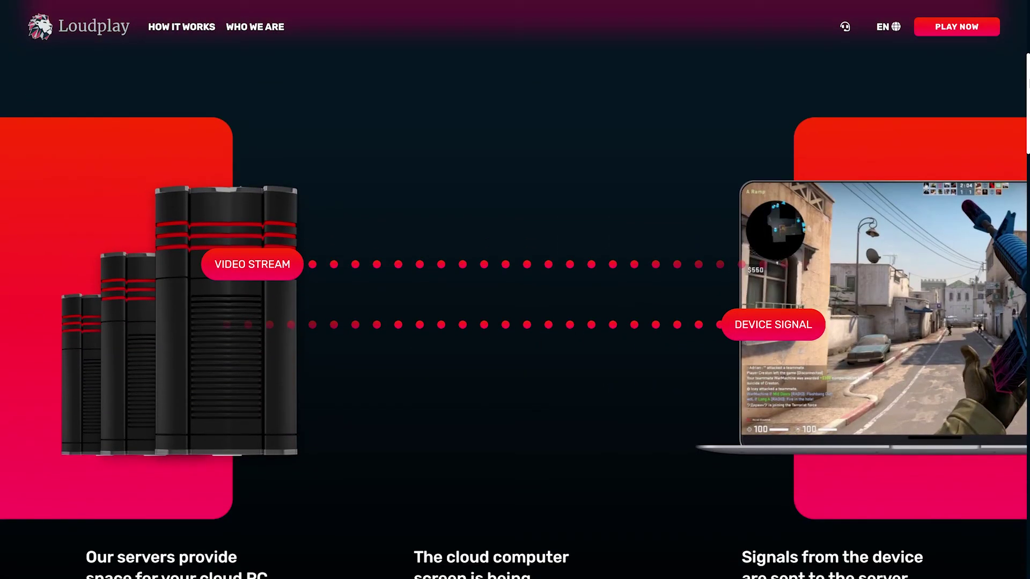
pyautogui.scroll(-10, 515, 290)
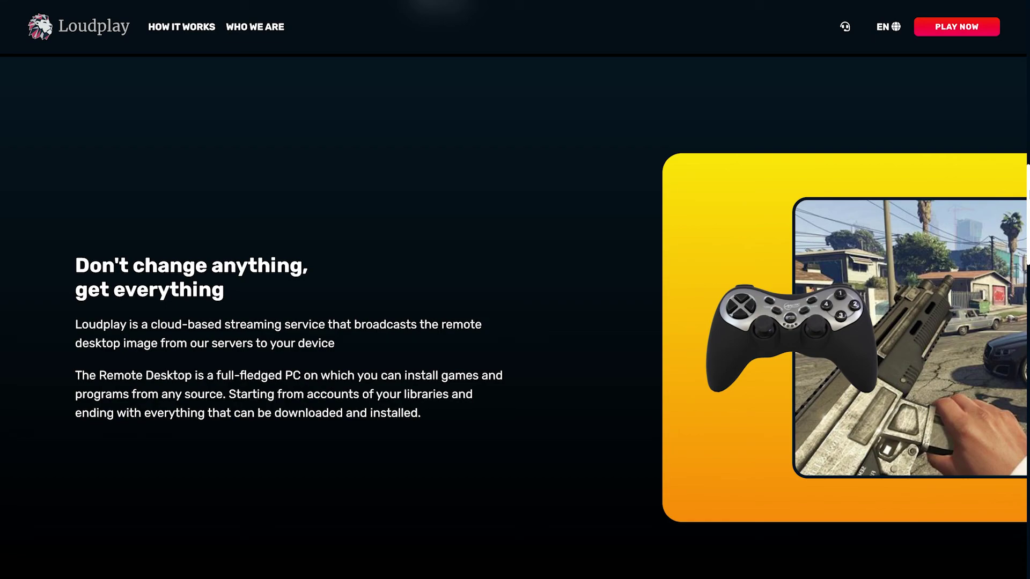
pyautogui.scroll(-5, 515, 290)
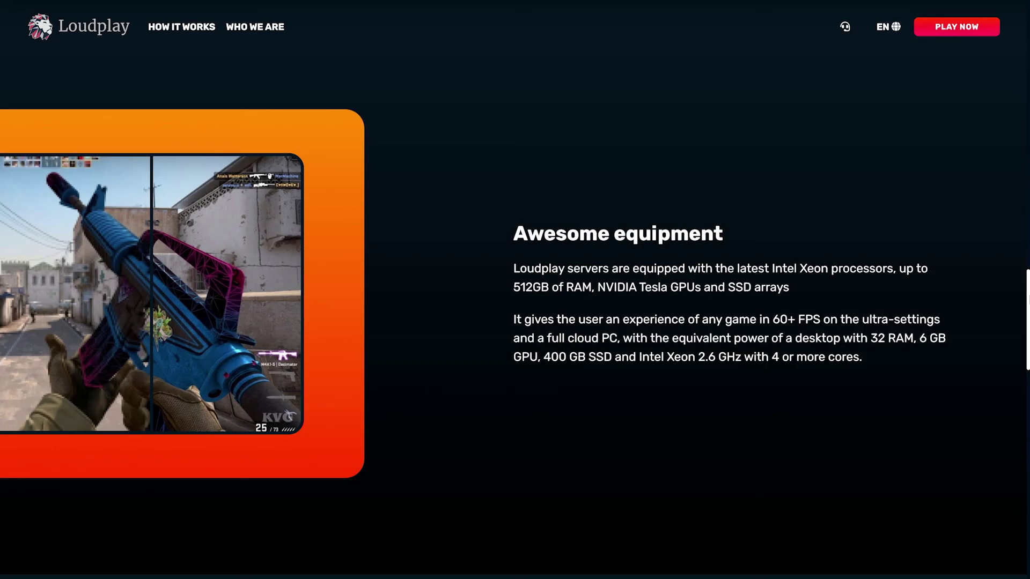
pyautogui.scroll(-5, 515, 290)
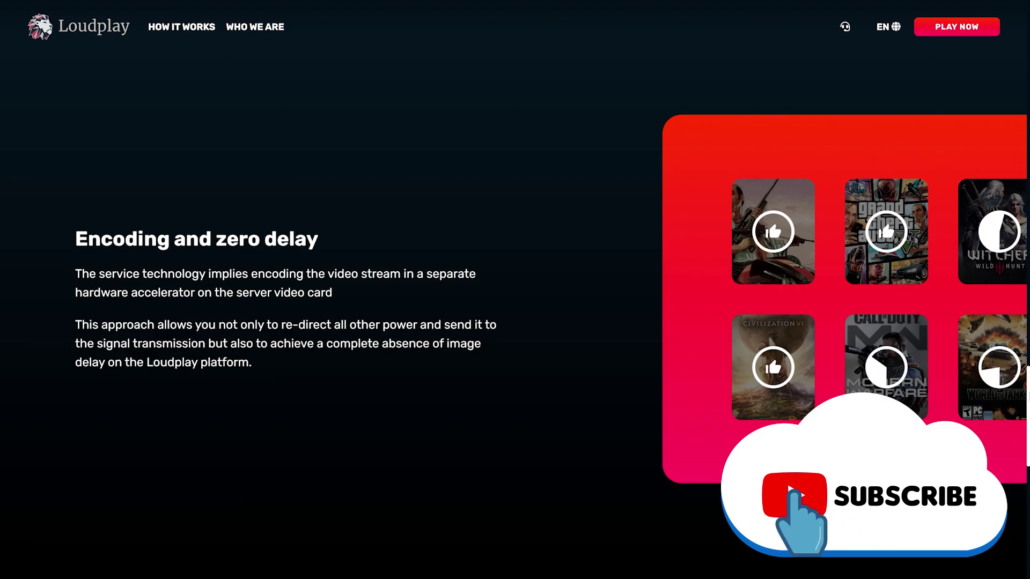
pyautogui.scroll(-5, 515, 290)
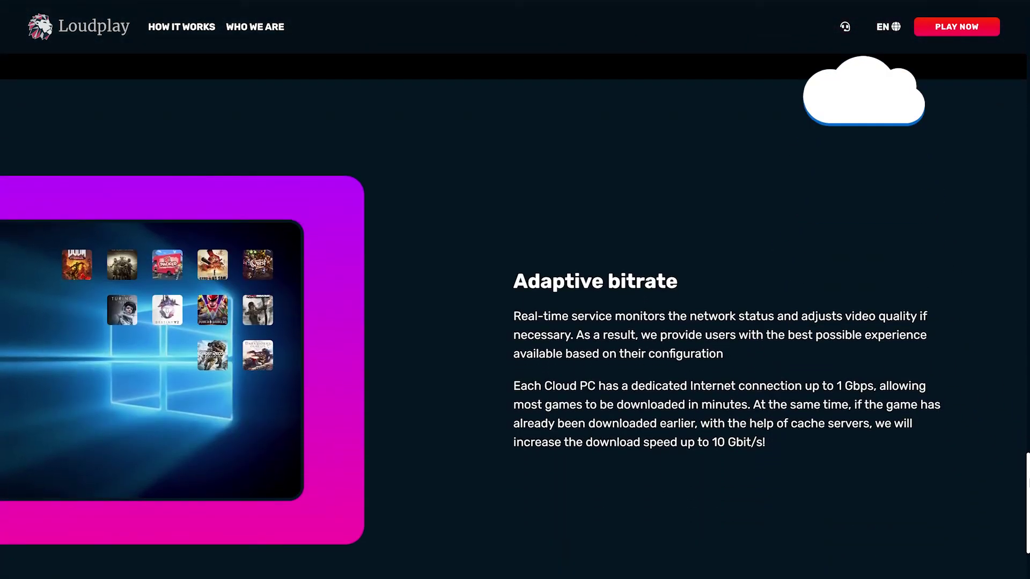